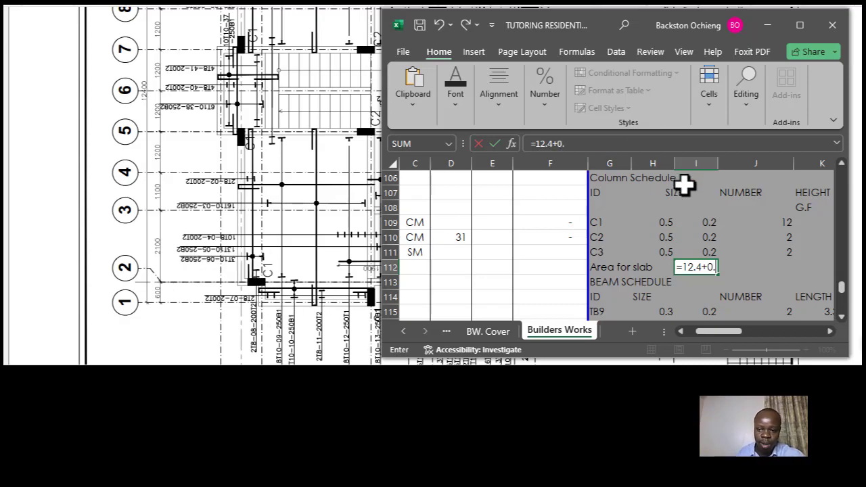
Complete the first slab dimension in I112 of the Area for slab row as =12.4+0.1*2
{"action": "type", "text": "1"}
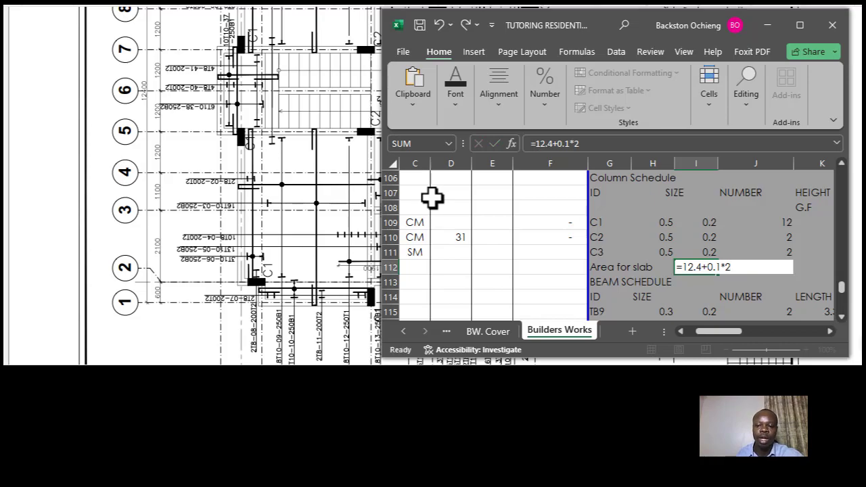
{"action": "type", "text": "*2"}
{"action": "key", "text": "Return"}
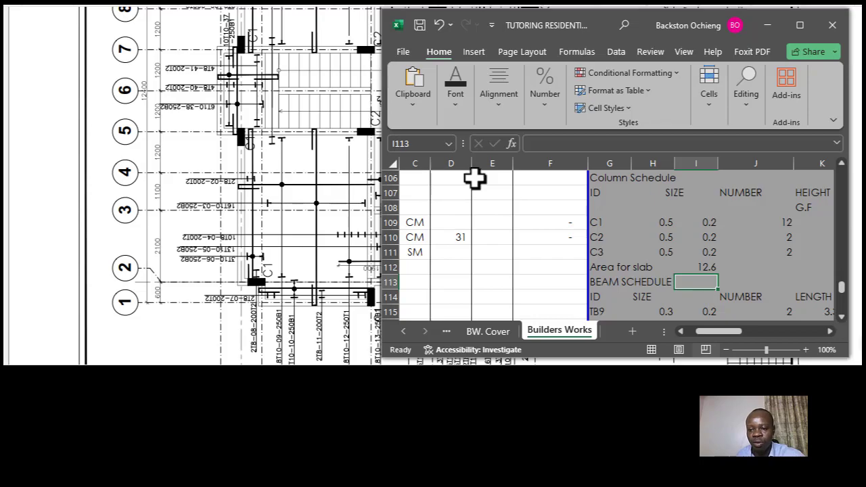
{"action": "left_click", "coordinate": [713, 267]}
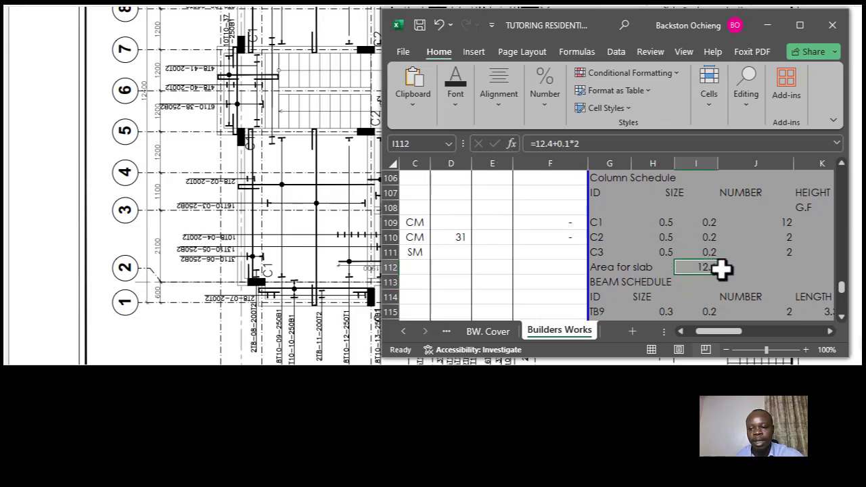
Check the overall dimension on the floor slab drawing and enter the second slab dimension in J112 as =9.2+0.1*2
{"action": "left_click", "coordinate": [724, 269]}
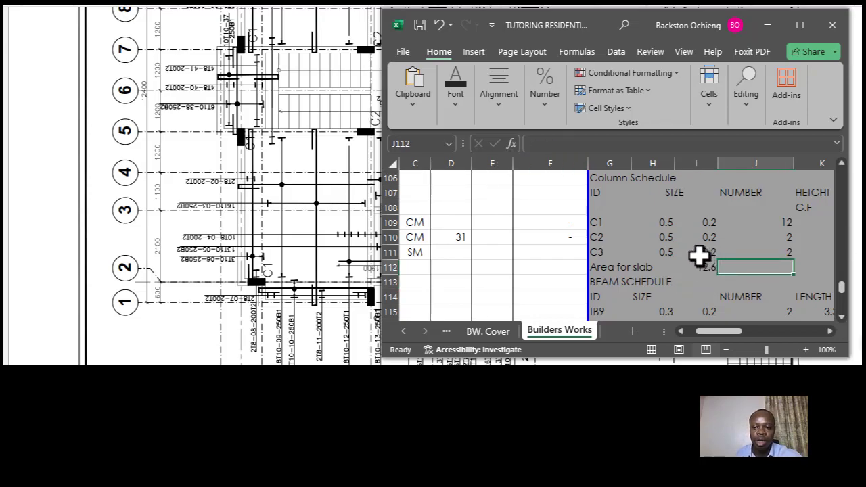
{"action": "left_click", "coordinate": [697, 268]}
{"action": "left_click", "coordinate": [725, 268]}
{"action": "left_click", "coordinate": [708, 265]}
{"action": "left_click", "coordinate": [723, 263]}
{"action": "left_click", "coordinate": [193, 267]}
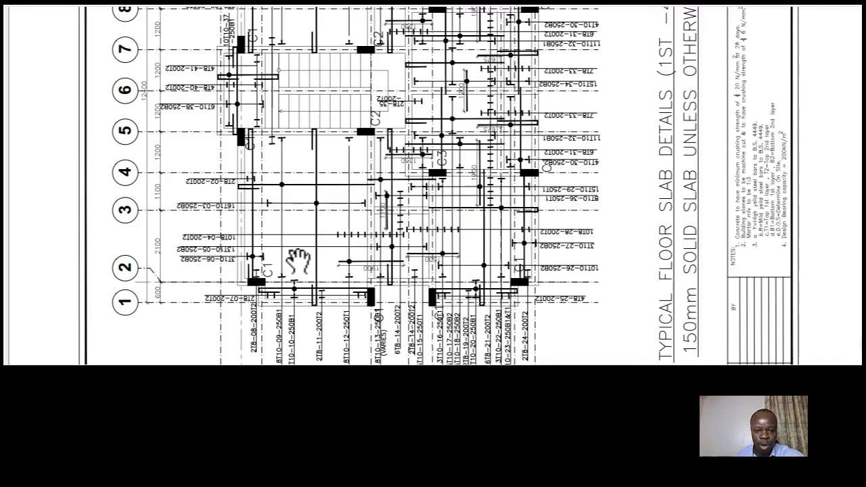
{"action": "scroll", "coordinate": [312, 254], "scroll_direction": "down", "scroll_amount": 2}
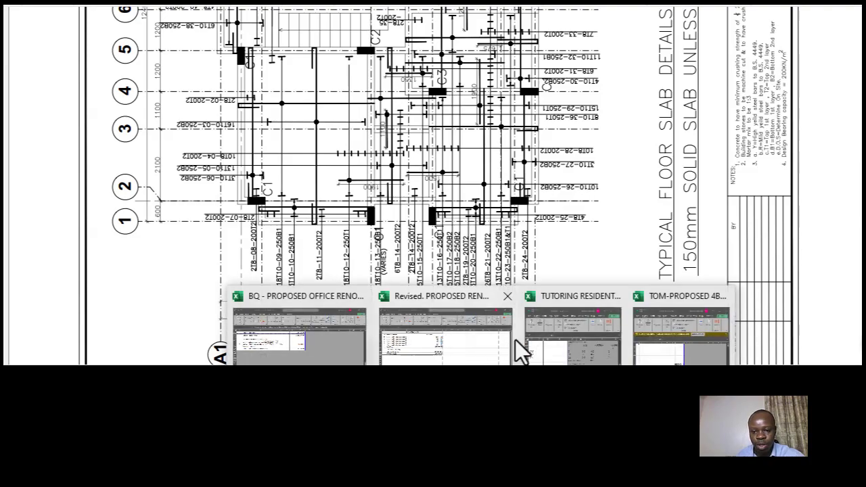
{"action": "left_click", "coordinate": [541, 348]}
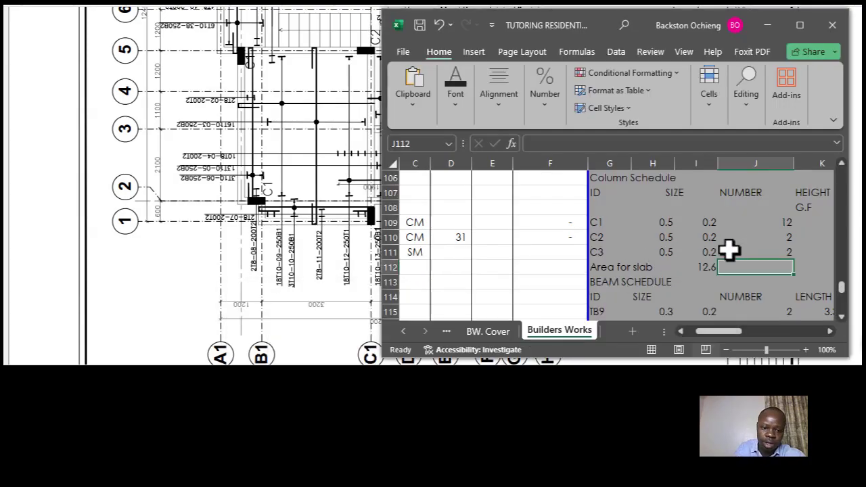
{"action": "type", "text": "=9.2+0.1*2"}
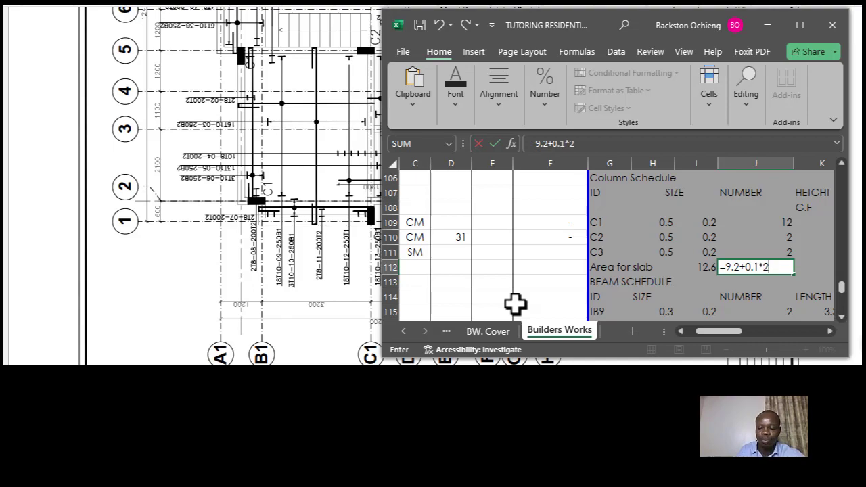
{"action": "key", "text": "Return"}
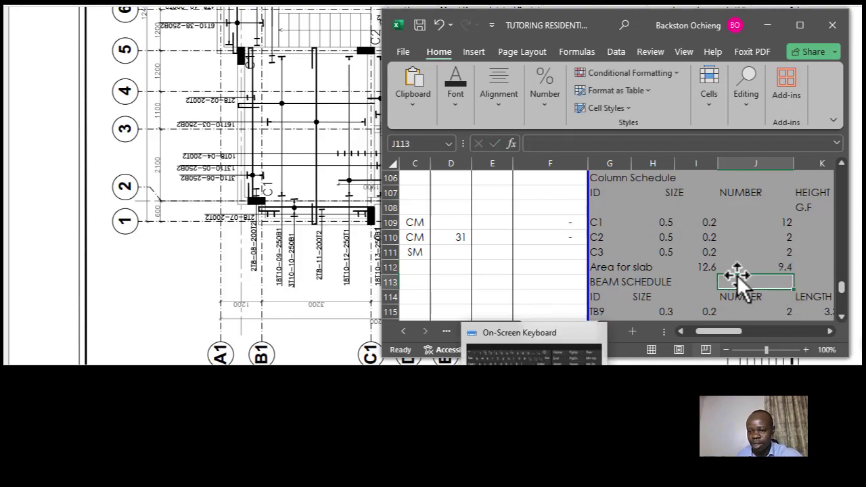
Calculate the gross slab area in K112 by multiplying the two slab dimensions with =I112*J112
{"action": "left_click", "coordinate": [759, 265]}
{"action": "left_click", "coordinate": [480, 268]}
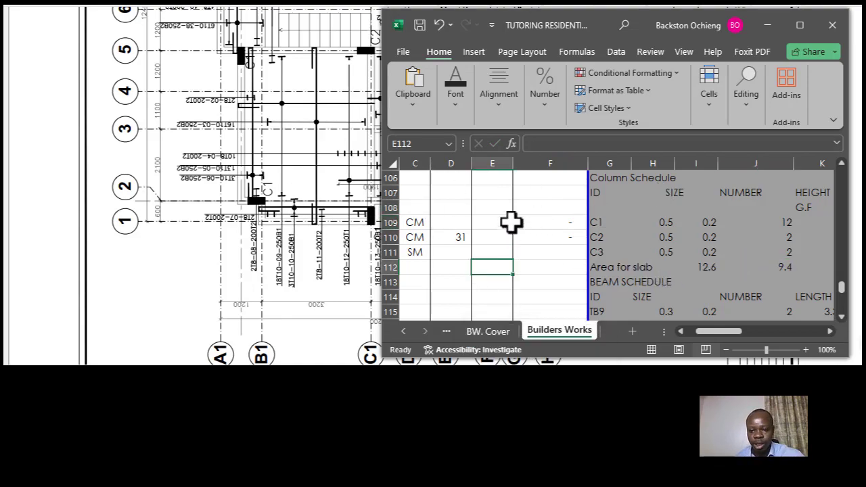
{"action": "left_click", "coordinate": [710, 268]}
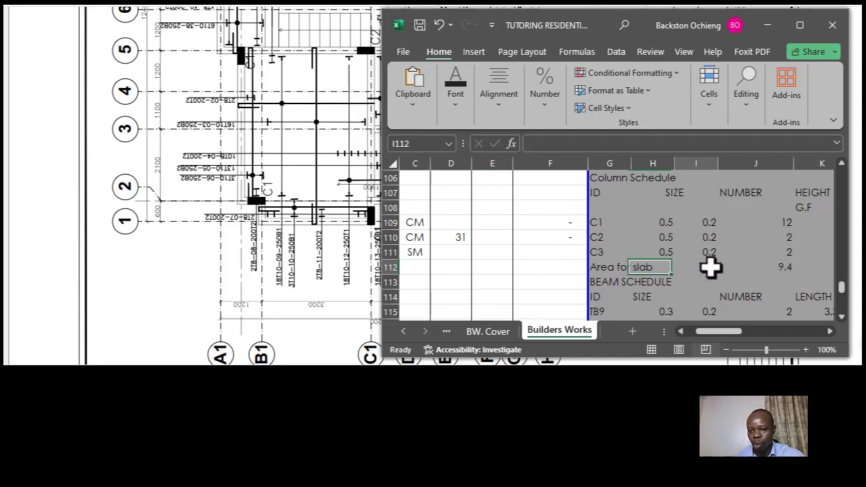
{"action": "left_click", "coordinate": [778, 267]}
{"action": "left_click", "coordinate": [817, 266]}
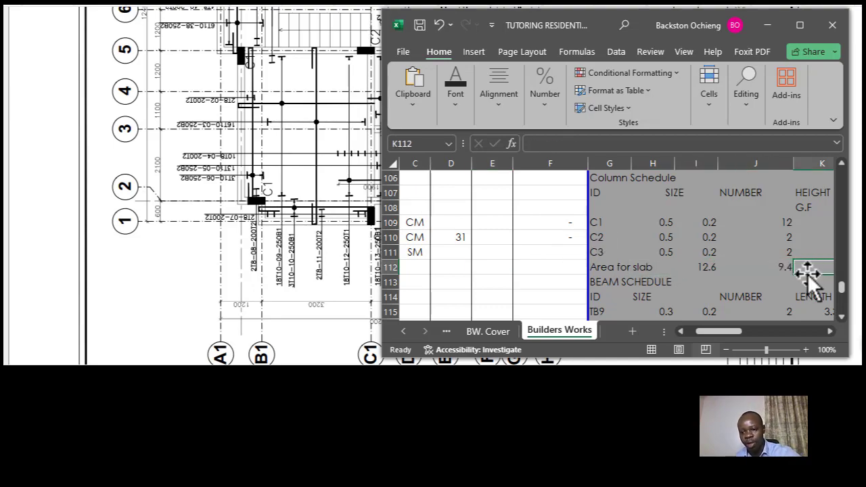
{"action": "type", "text": "="}
{"action": "left_click", "coordinate": [679, 263]}
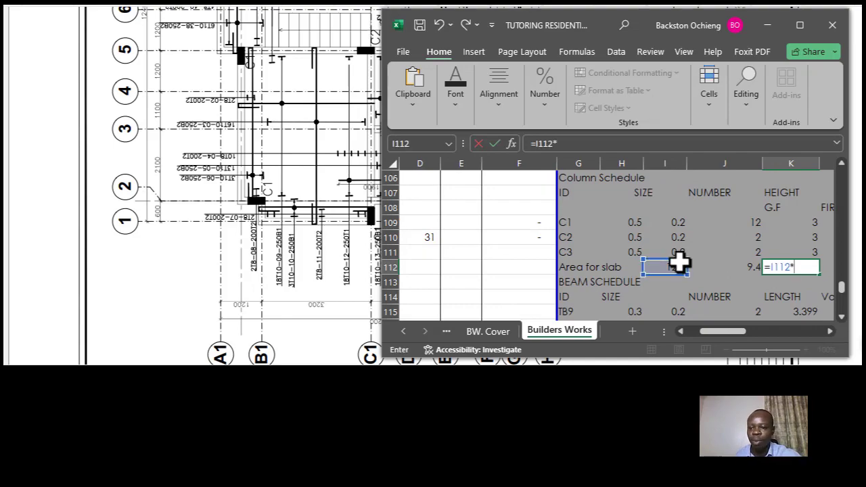
{"action": "type", "text": "*"}
{"action": "left_click", "coordinate": [743, 269]}
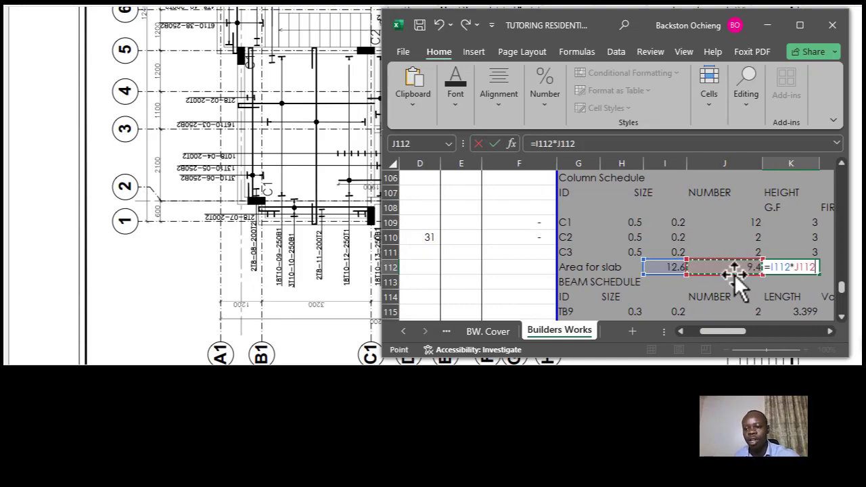
{"action": "key", "text": "Return"}
{"action": "left_click", "coordinate": [792, 271]}
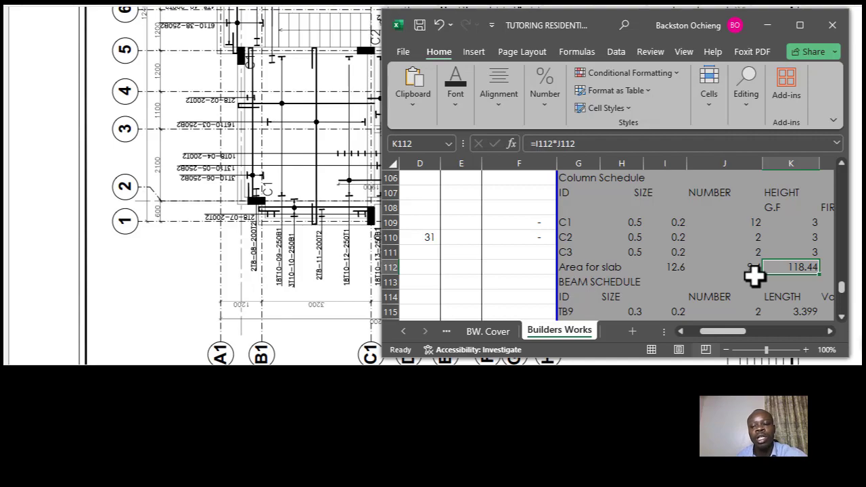
{"action": "left_click", "coordinate": [735, 252]}
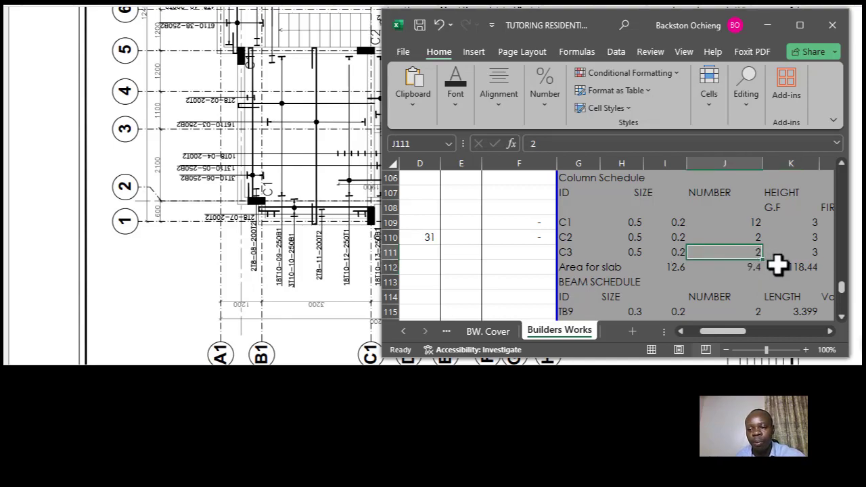
{"action": "left_click", "coordinate": [785, 267]}
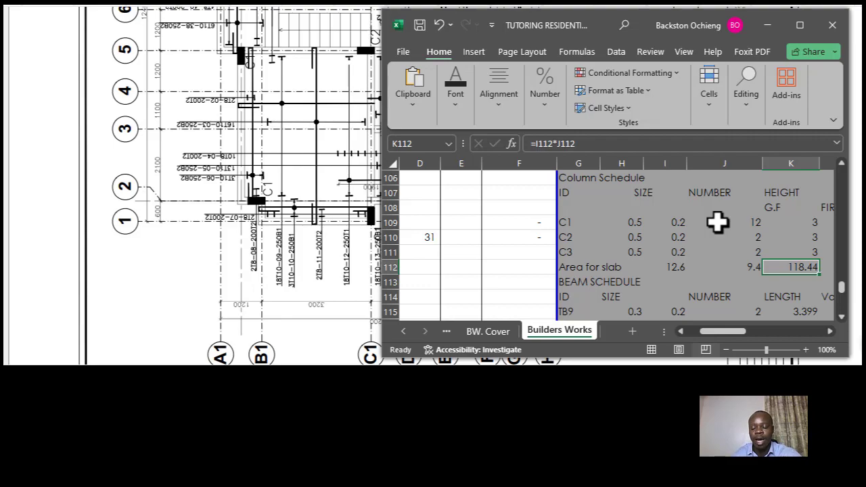
{"action": "left_click", "coordinate": [657, 251]}
{"action": "left_click", "coordinate": [730, 267]}
Append a minus sign to the slab area formula in K112, using the on-screen keyboard
{"action": "left_click", "coordinate": [785, 268]}
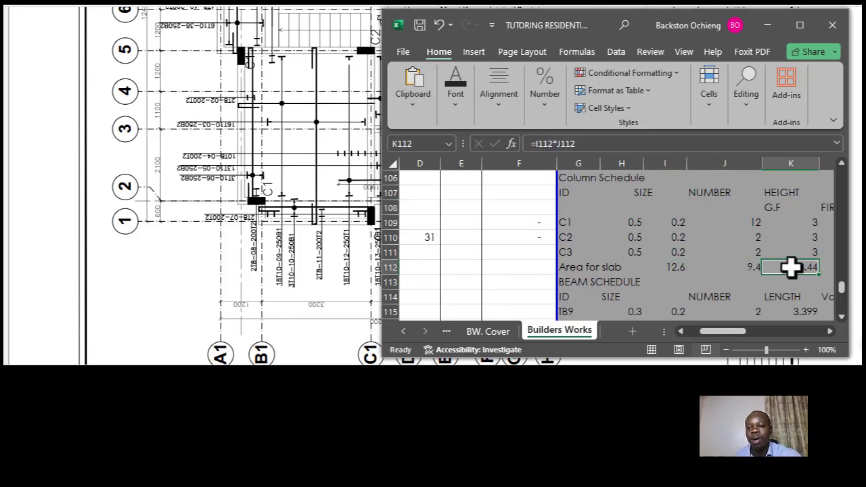
{"action": "left_click", "coordinate": [585, 143]}
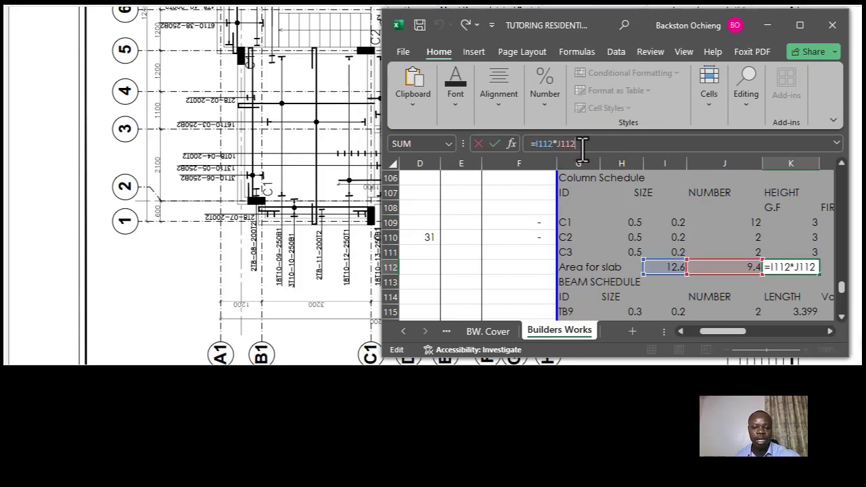
{"action": "mouse_move", "coordinate": [483, 365]}
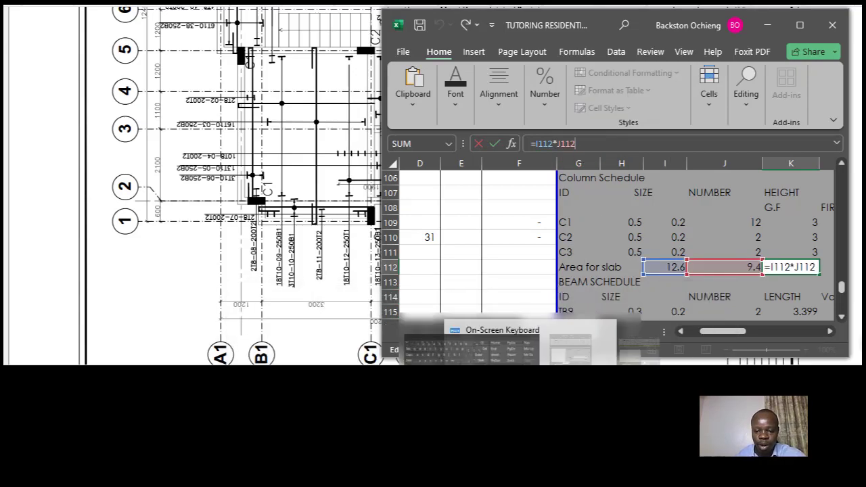
{"action": "left_click", "coordinate": [534, 399]}
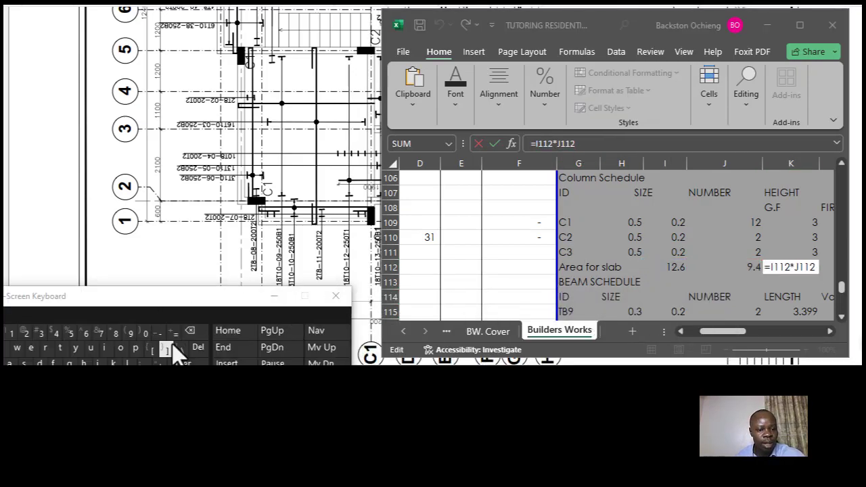
{"action": "left_click", "coordinate": [585, 144]}
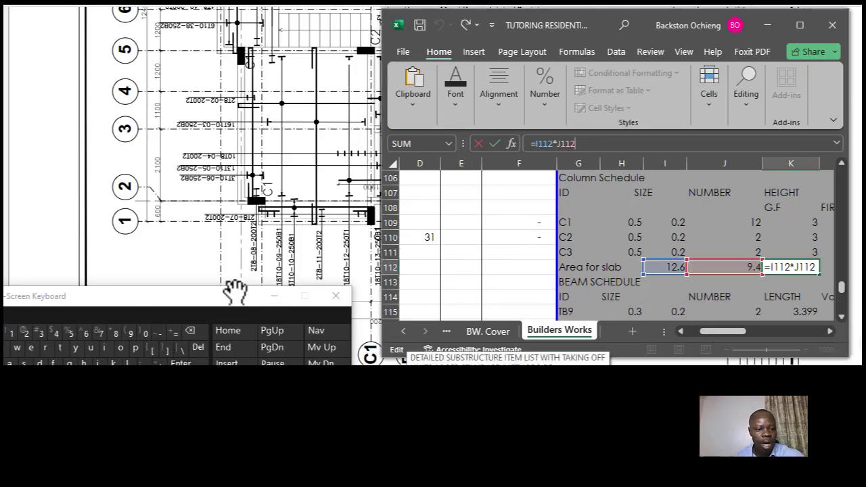
{"action": "left_click", "coordinate": [159, 332]}
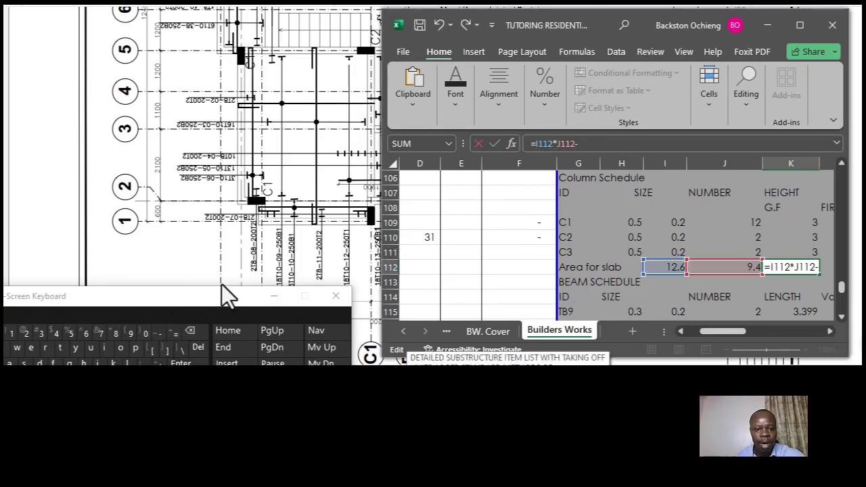
{"action": "left_click", "coordinate": [274, 296]}
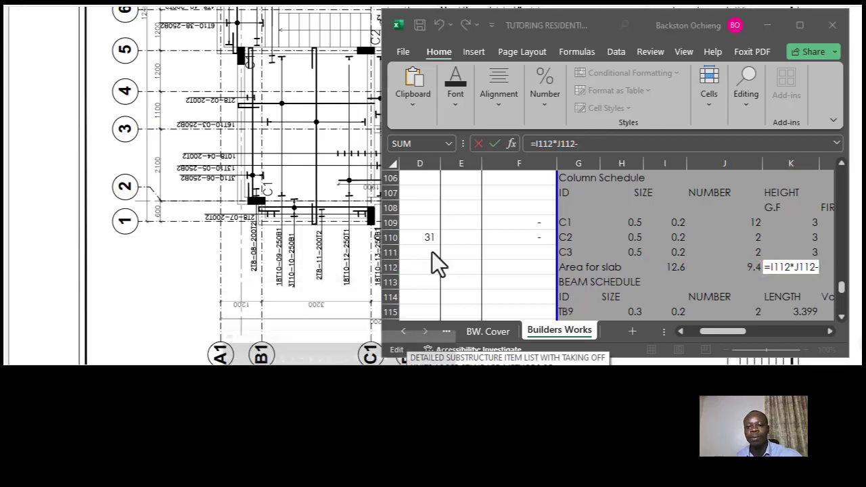
{"action": "left_click", "coordinate": [602, 143]}
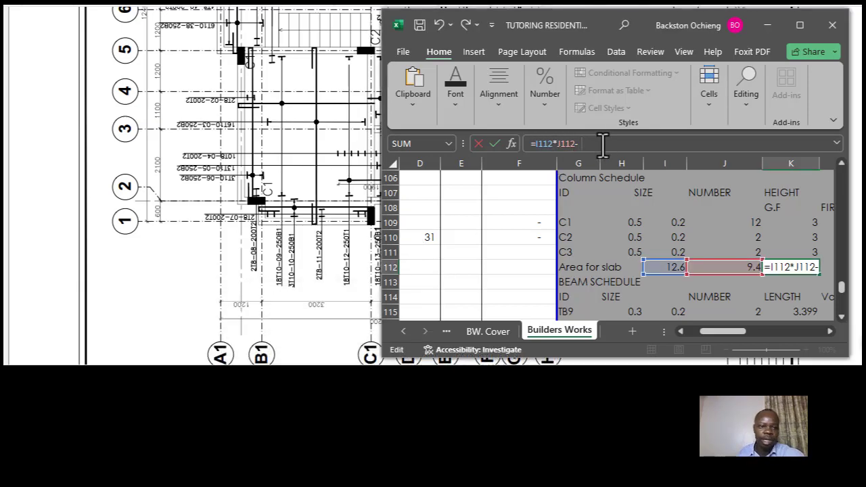
Check the void dimensions between gridlines 1 and 2 on the floor slab drawing and extend K112 to =I112*J112-(5*0.6+
{"action": "left_click", "coordinate": [216, 209]}
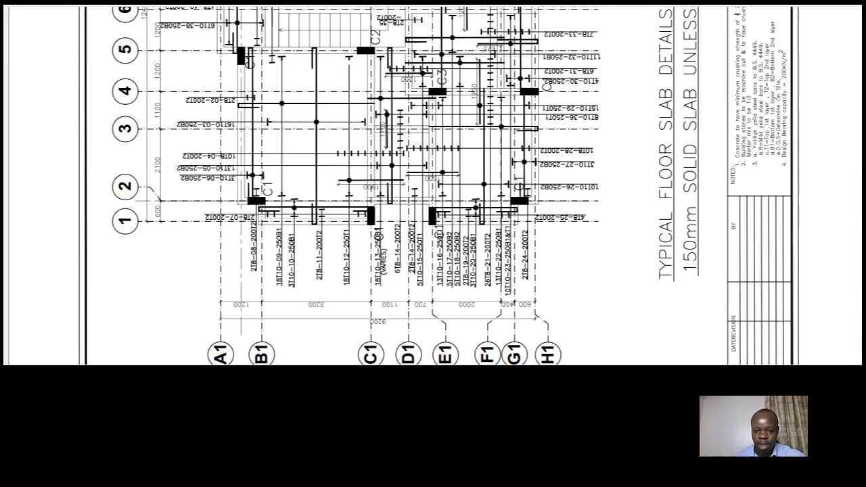
{"action": "mouse_move", "coordinate": [521, 362]}
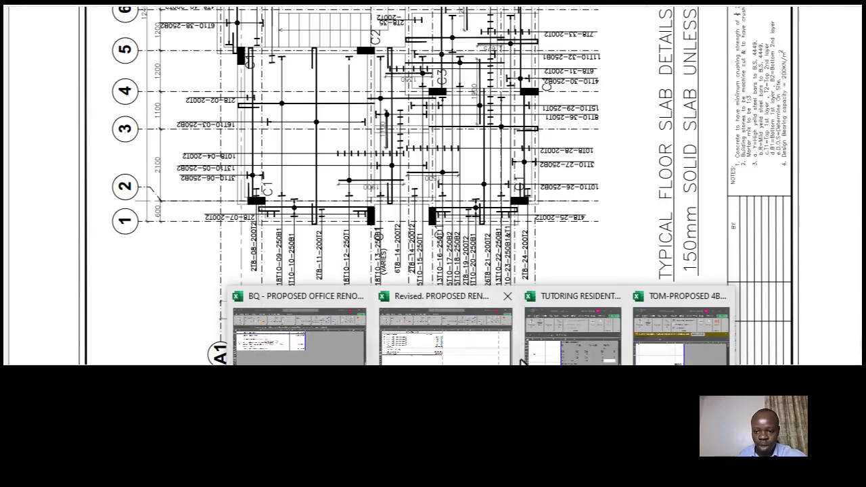
{"action": "left_click", "coordinate": [562, 334]}
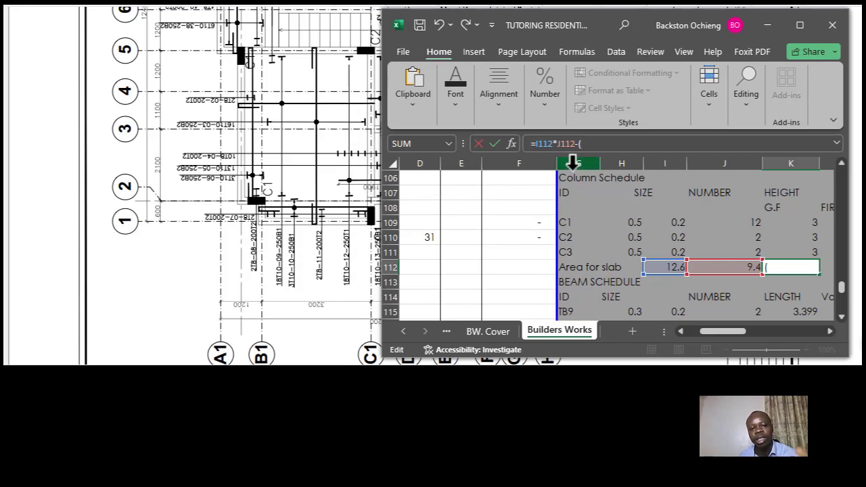
{"action": "type", "text": "5*"}
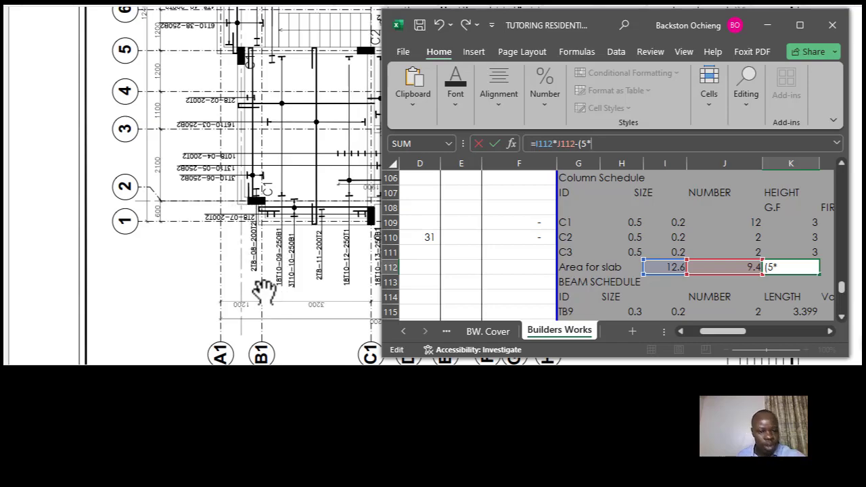
{"action": "scroll", "coordinate": [258, 271], "scroll_direction": "down", "scroll_amount": 1}
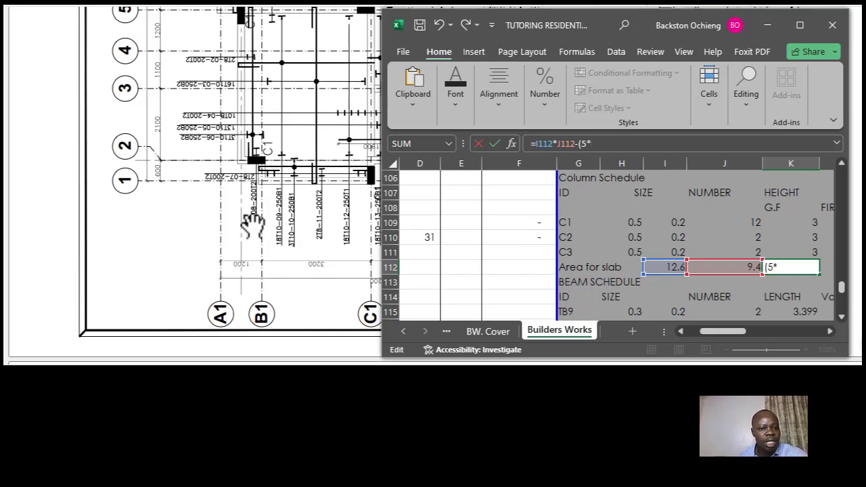
{"action": "scroll", "coordinate": [254, 217], "scroll_direction": "up", "scroll_amount": 1}
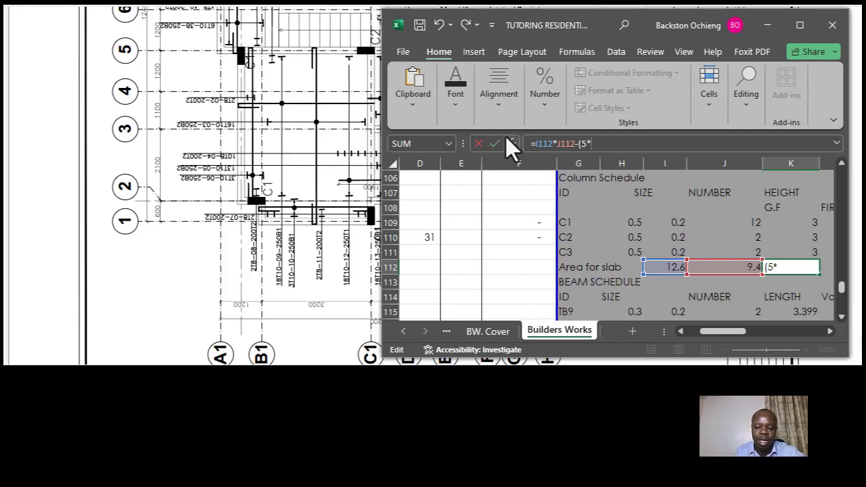
{"action": "type", "text": "0.6"}
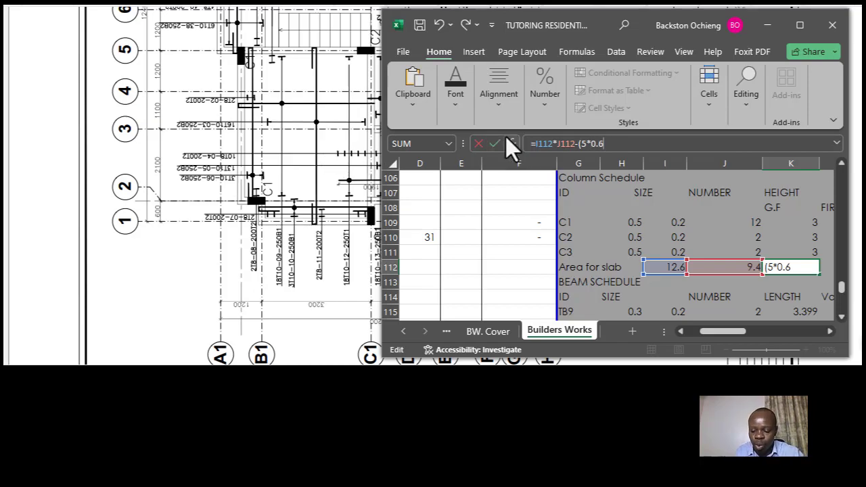
{"action": "type", "text": "+"}
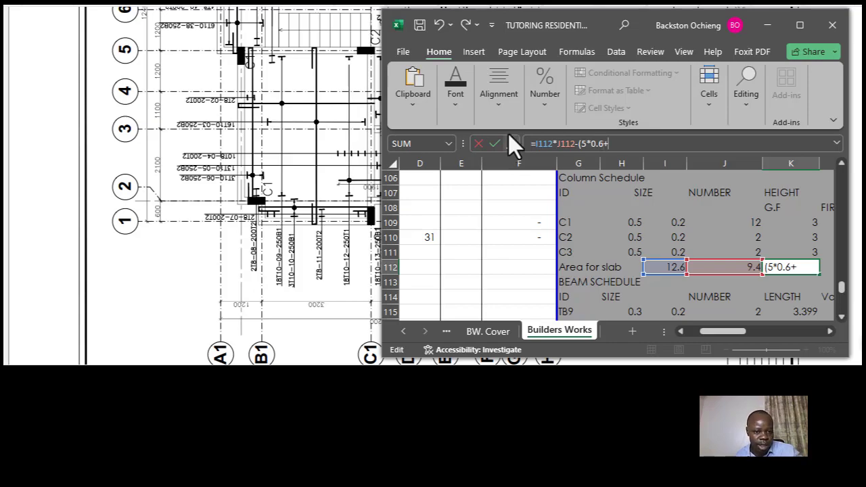
Compare the voids at both ends of the floor slab drawing and double the deduction in K112 to read =I112*J112-(5*0.6*2+
{"action": "left_click", "coordinate": [175, 247]}
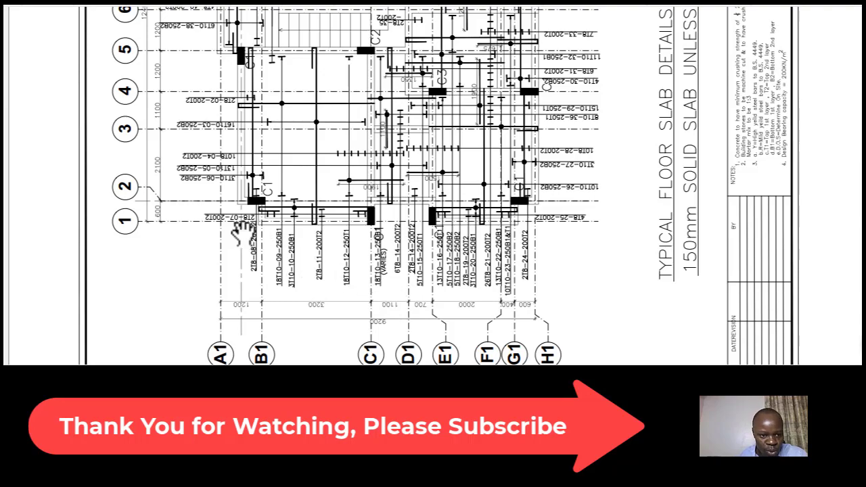
{"action": "scroll", "coordinate": [220, 142], "scroll_direction": "up", "scroll_amount": 3}
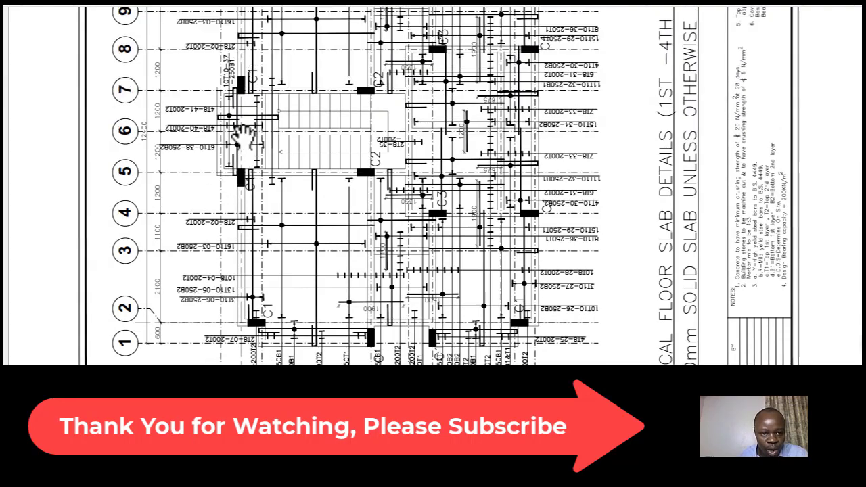
{"action": "scroll", "coordinate": [220, 166], "scroll_direction": "up", "scroll_amount": 2}
{"action": "scroll", "coordinate": [309, 194], "scroll_direction": "down", "scroll_amount": 2}
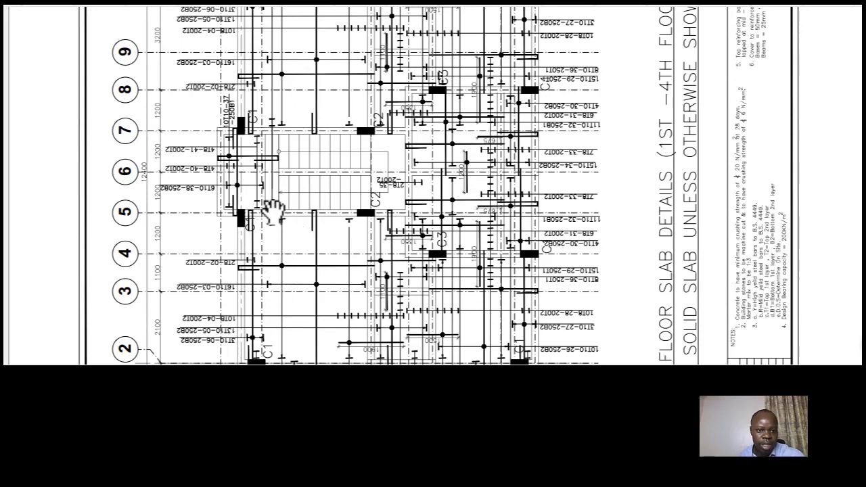
{"action": "scroll", "coordinate": [294, 217], "scroll_direction": "up", "scroll_amount": 1}
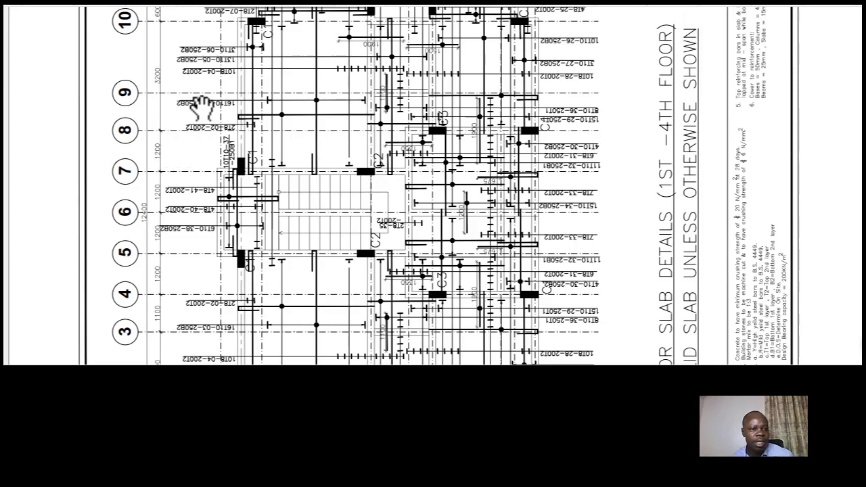
{"action": "scroll", "coordinate": [193, 115], "scroll_direction": "up", "scroll_amount": 1}
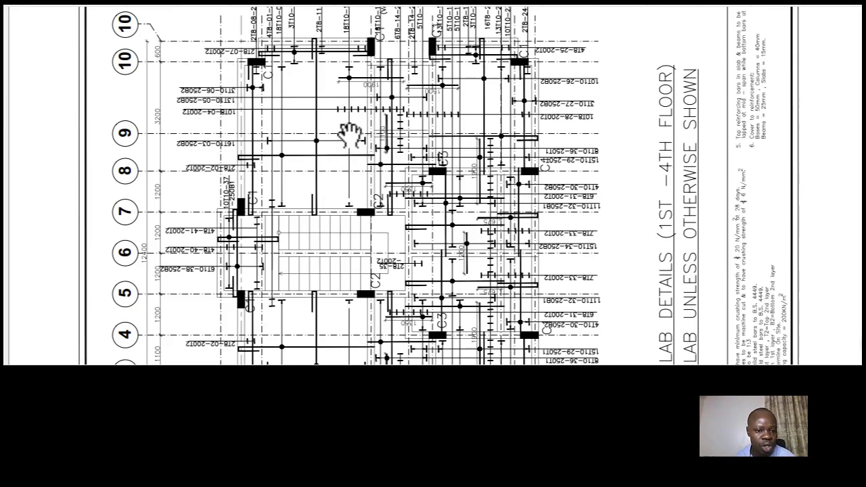
{"action": "scroll", "coordinate": [221, 218], "scroll_direction": "down", "scroll_amount": 3}
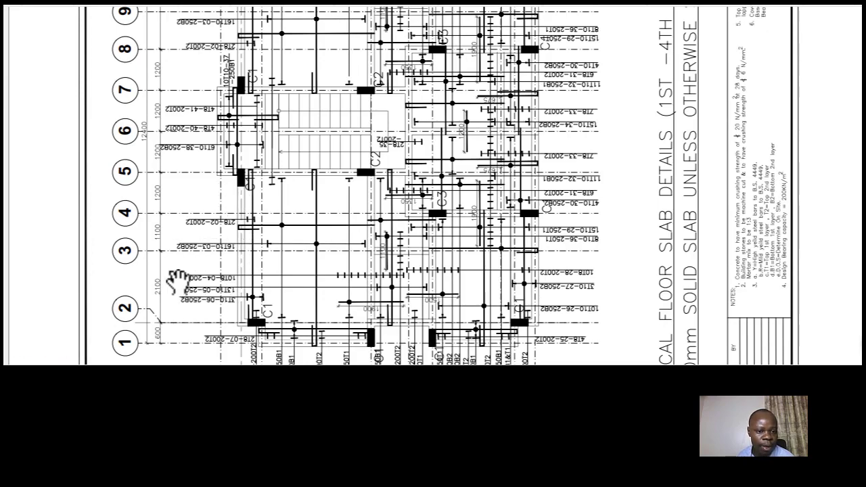
{"action": "scroll", "coordinate": [208, 276], "scroll_direction": "up", "scroll_amount": 2}
{"action": "scroll", "coordinate": [233, 213], "scroll_direction": "up", "scroll_amount": 2}
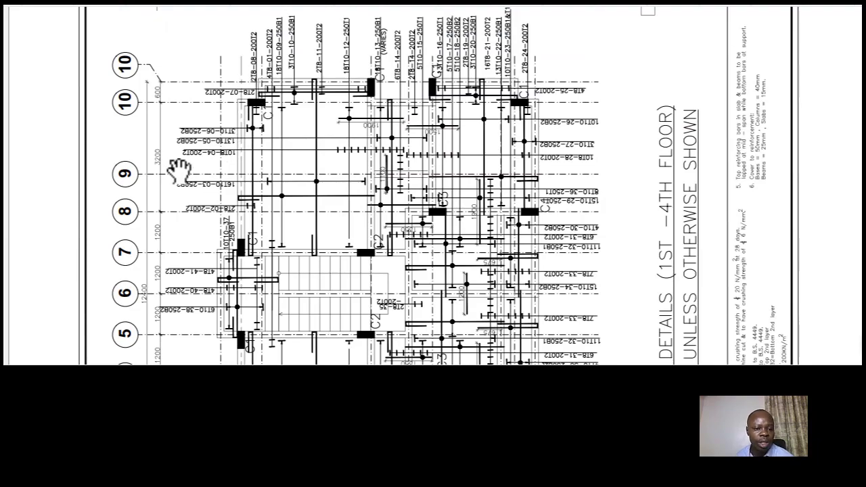
{"action": "mouse_move", "coordinate": [480, 364]}
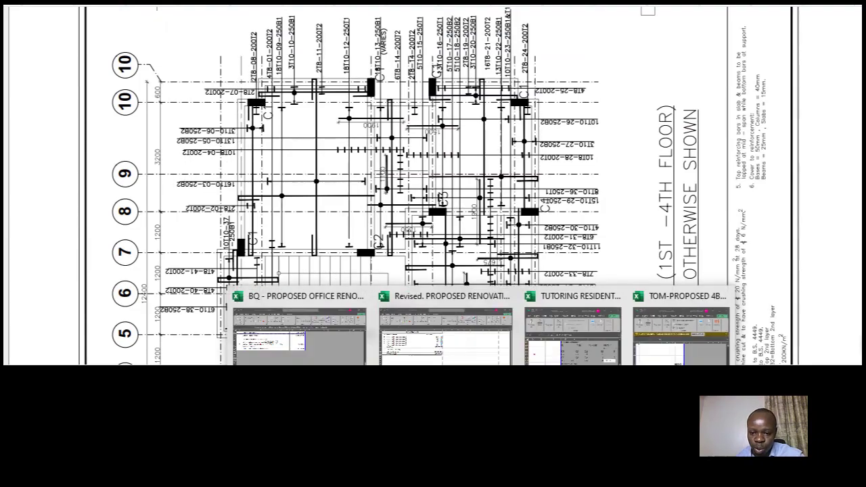
{"action": "left_click", "coordinate": [604, 362]}
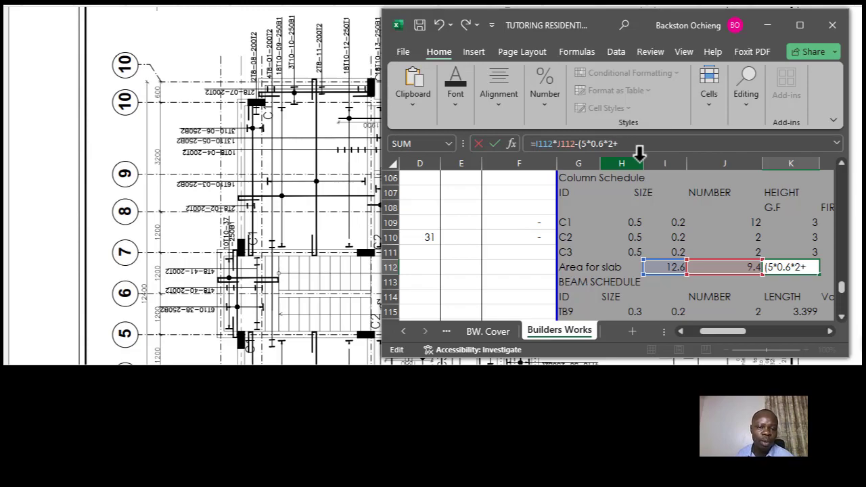
Examine both ends of the floor slab drawing for the dimensions of the next void to deduct
{"action": "left_click", "coordinate": [298, 232]}
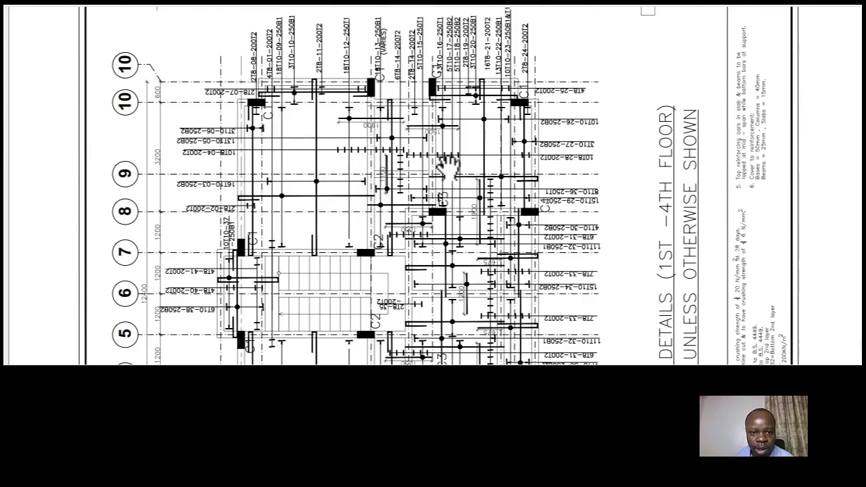
{"action": "scroll", "coordinate": [410, 136], "scroll_direction": "up", "scroll_amount": 1}
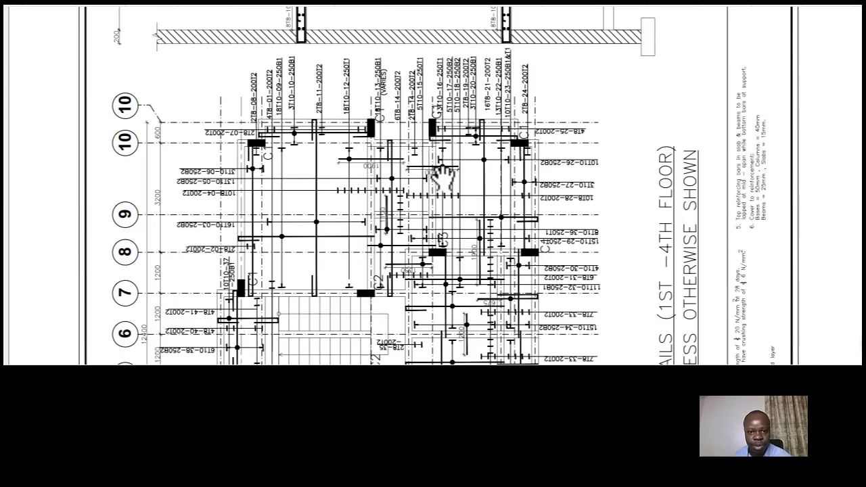
{"action": "scroll", "coordinate": [439, 178], "scroll_direction": "down", "scroll_amount": 8}
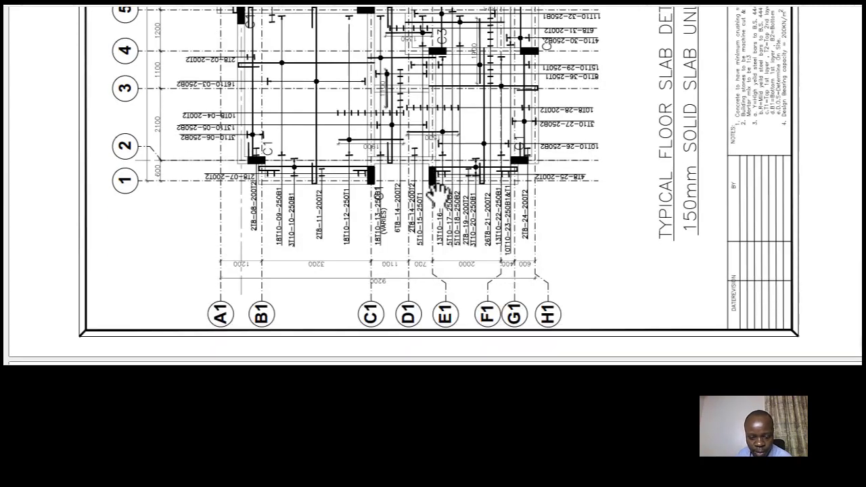